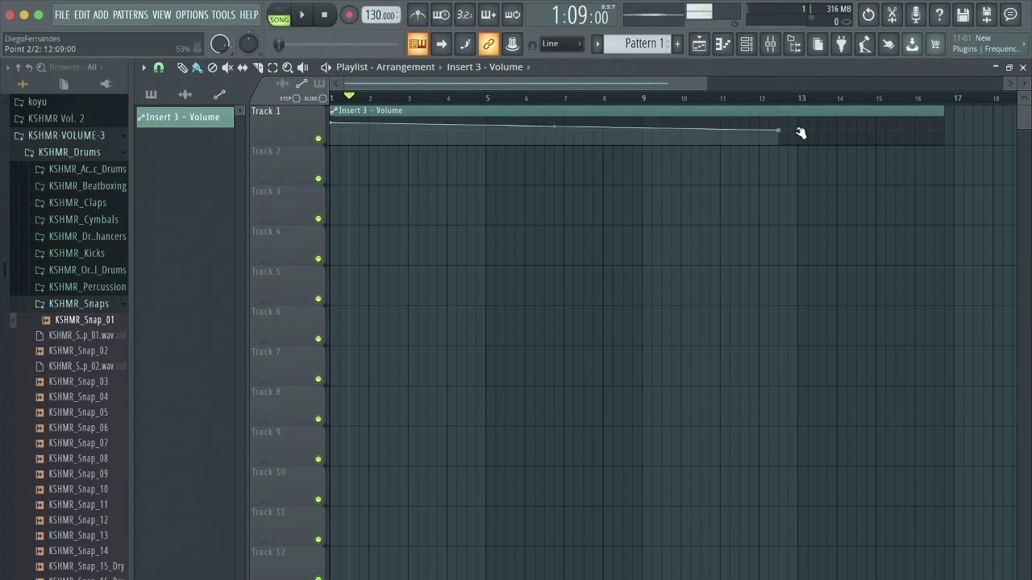
Add a middle point to the Insert 3 - Volume curve at about bar 5 and 67%, and view its curve modes
click(449, 122)
drag(450, 122, 647, 132)
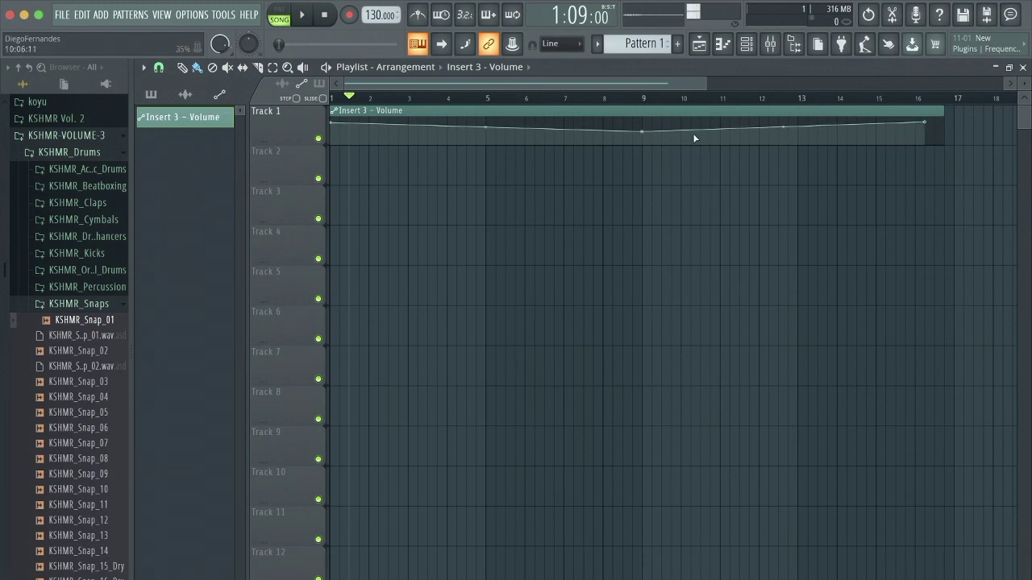
drag(645, 132, 523, 126)
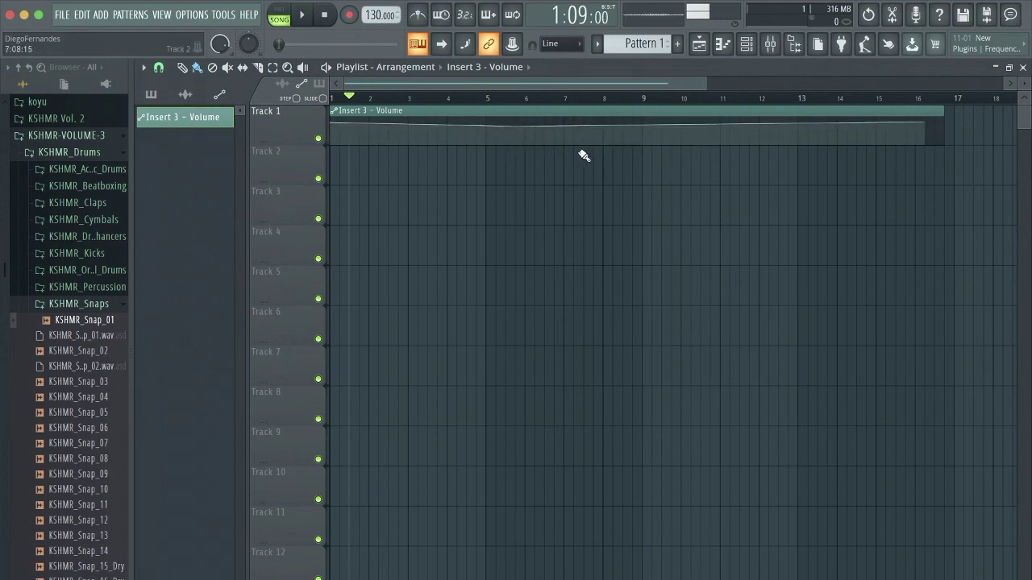
right_click(516, 127)
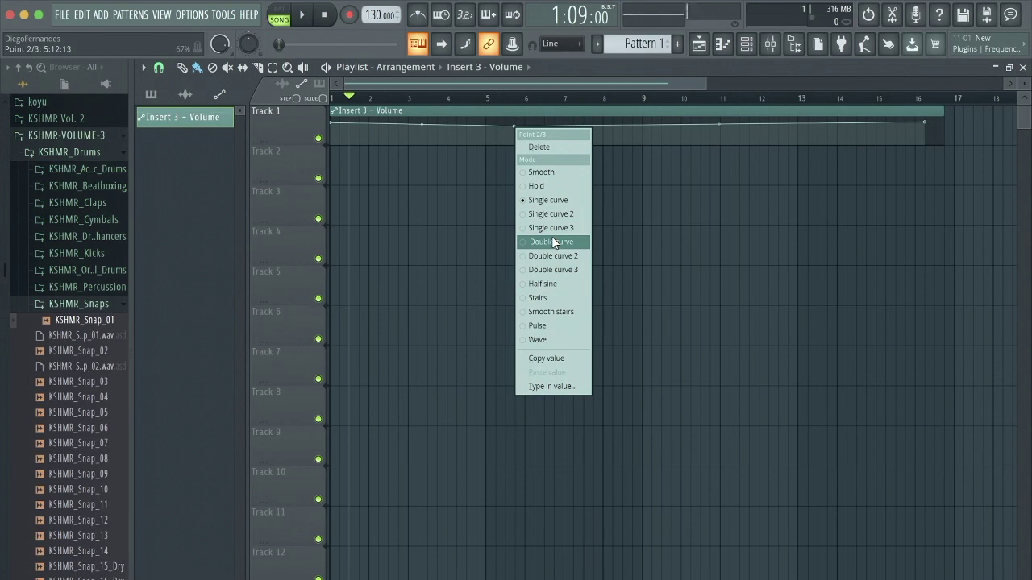
click(449, 229)
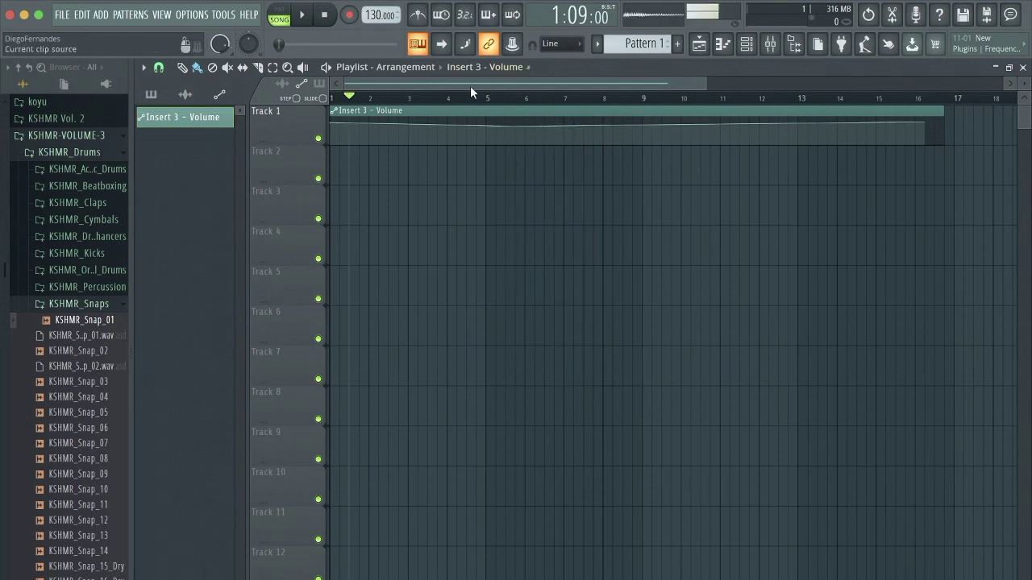
Lengthen the Insert 3 - Volume clip beyond bar 17 and shift its middle point to about bar 8 using Slide mode
drag(944, 118, 1019, 108)
click(323, 98)
drag(477, 126, 569, 133)
click(323, 98)
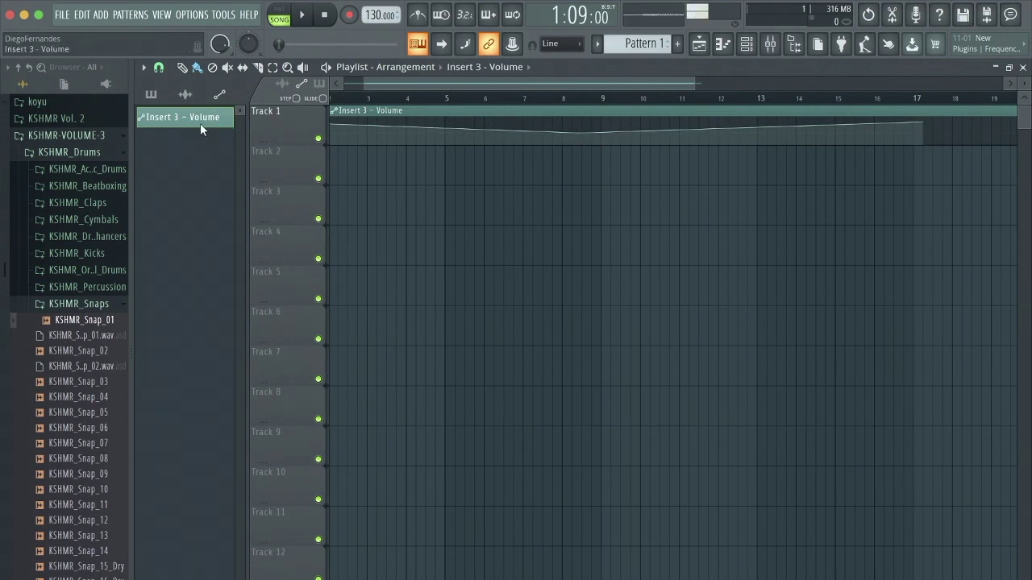
Delete the Insert 3 - Volume automation channel from the channel rack and confirm the deletion
right_click(172, 119)
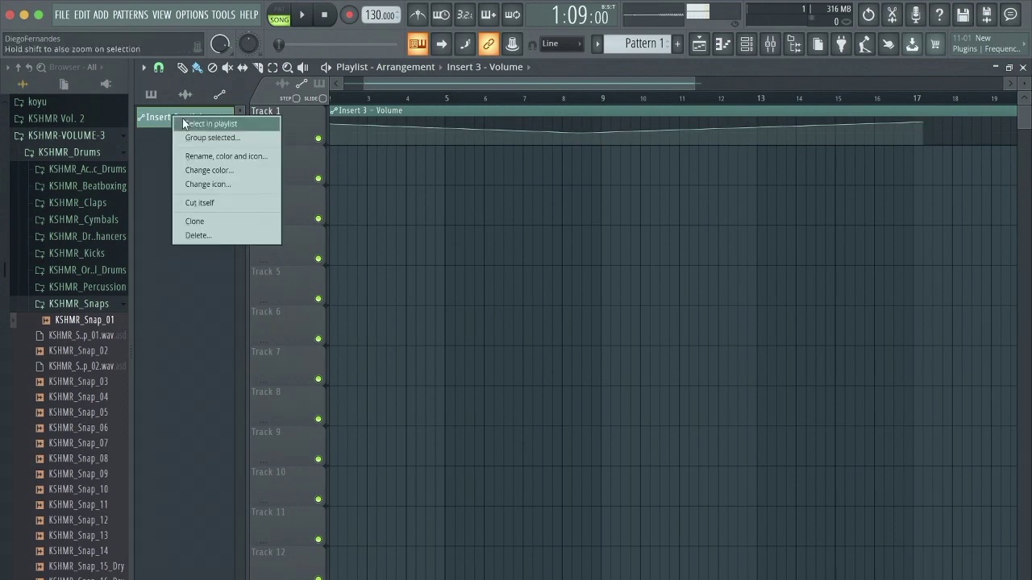
key(Escape)
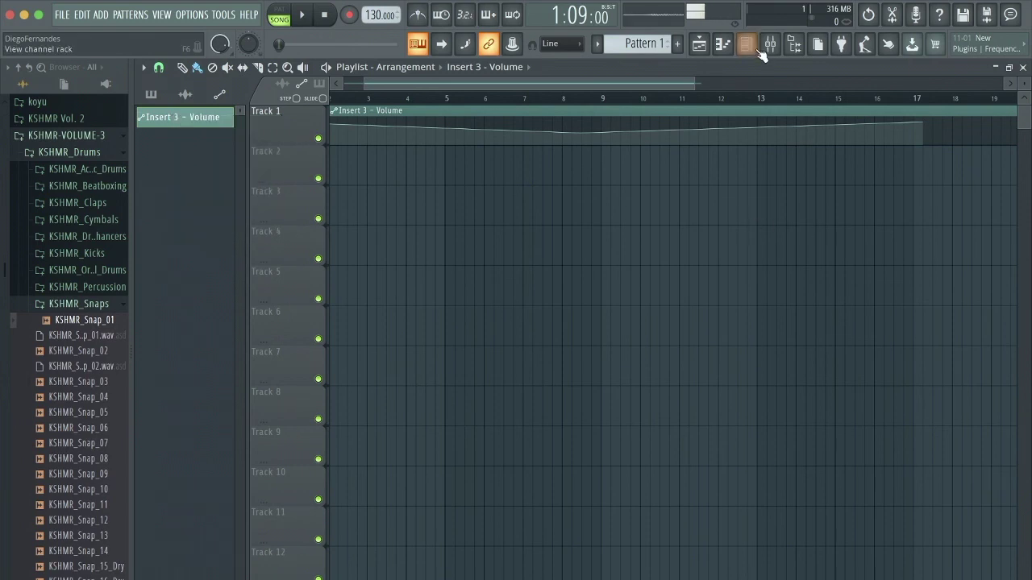
click(747, 43)
right_click(247, 187)
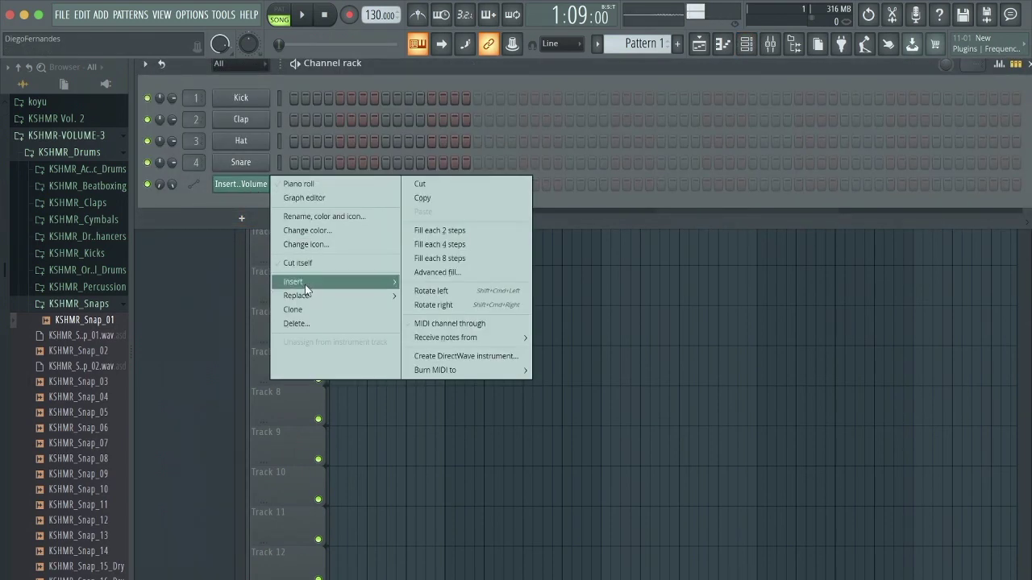
click(300, 325)
click(578, 378)
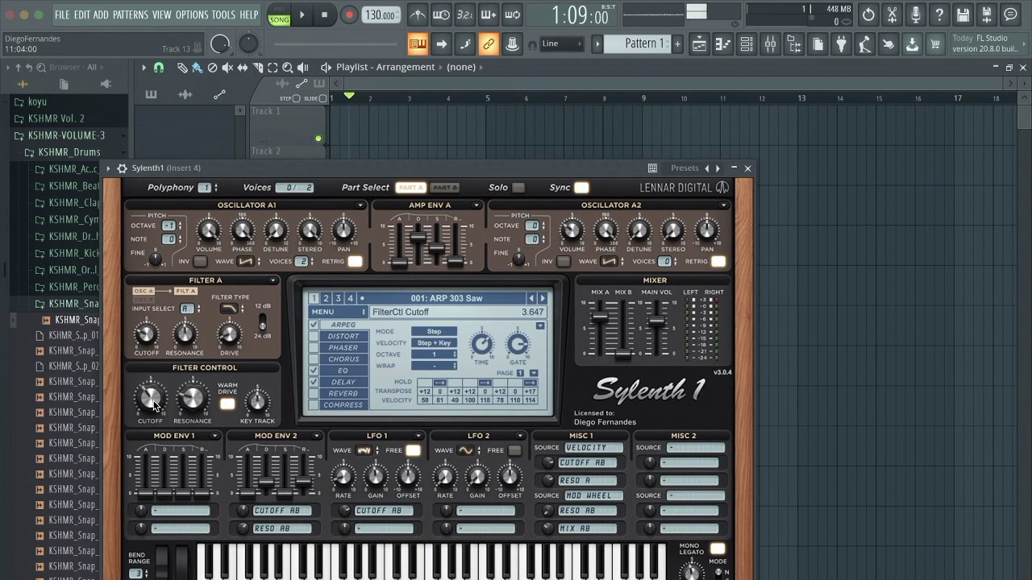
Tweak Sylenth1's Filter Control Cutoff and create an automation clip for that last tweaked parameter
drag(154, 405, 149, 398)
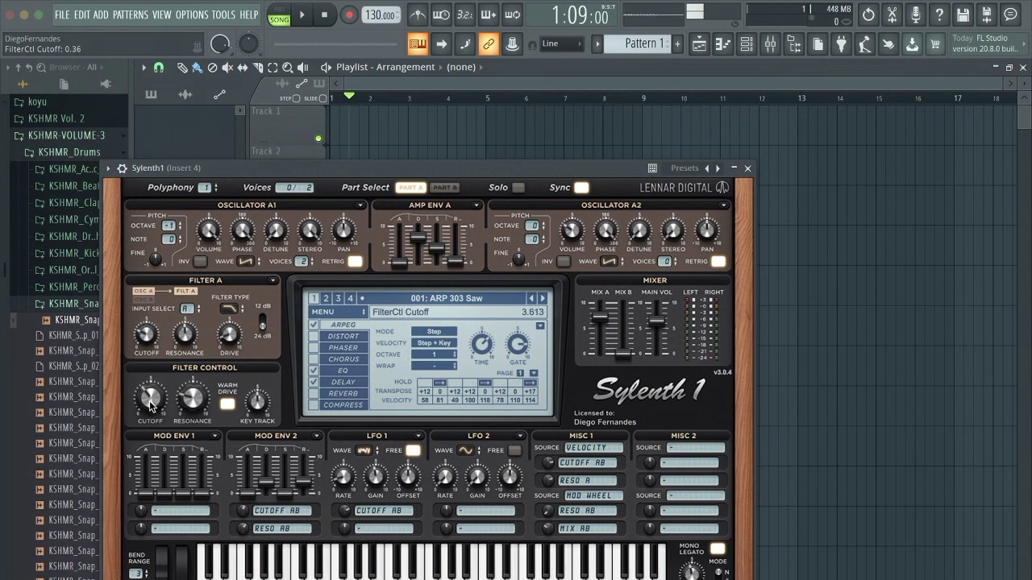
right_click(149, 398)
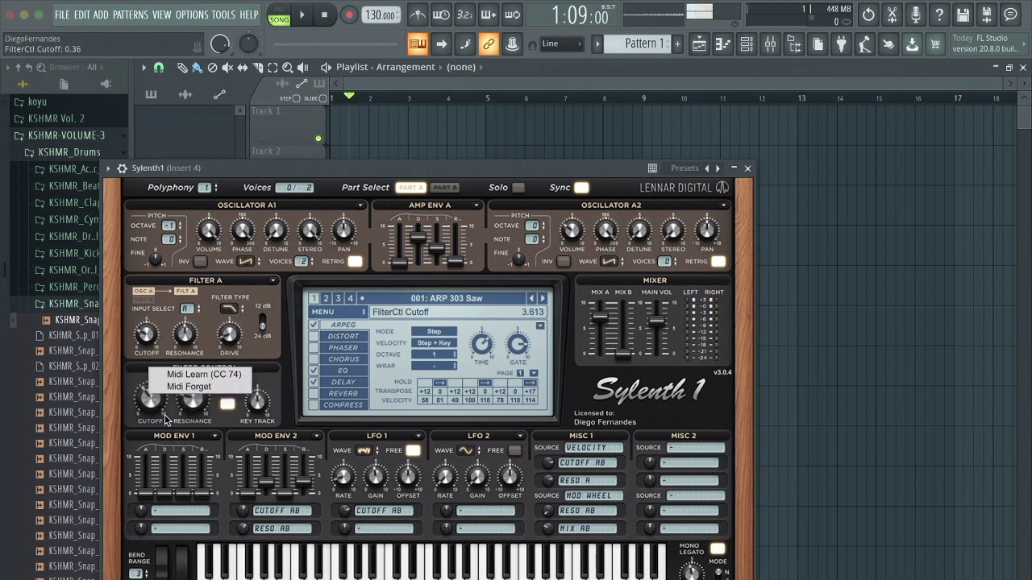
click(166, 420)
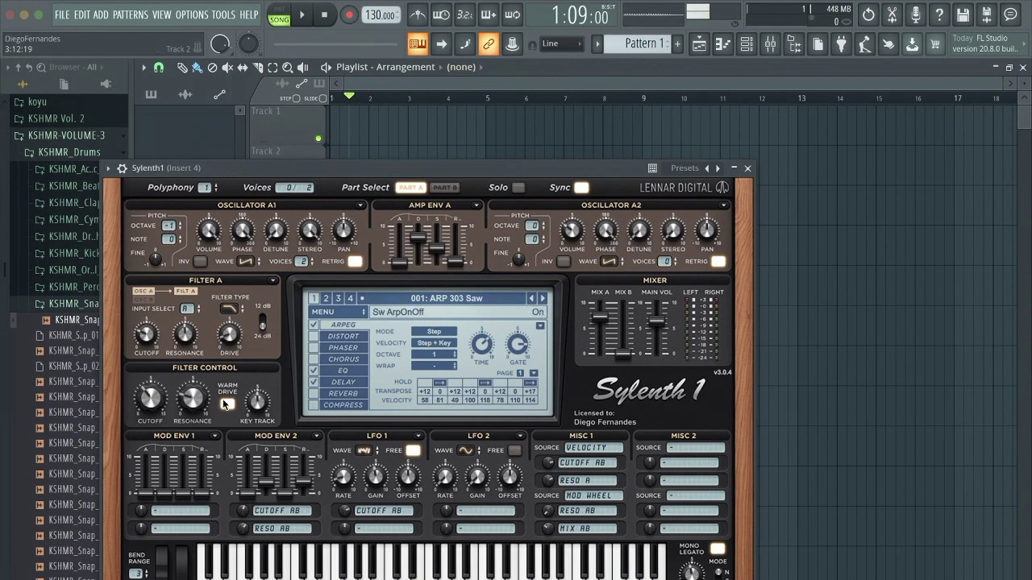
drag(145, 408, 150, 396)
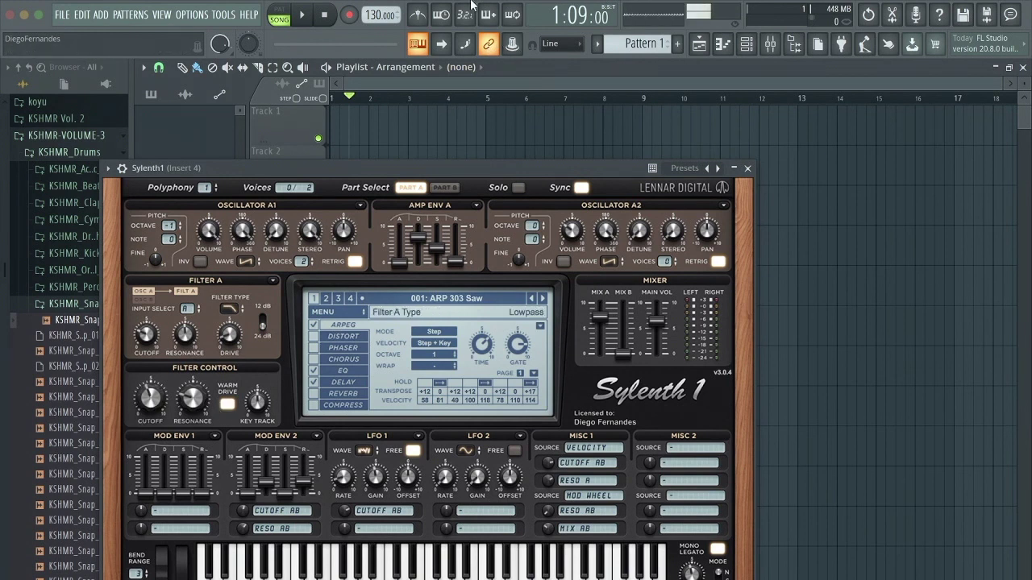
click(511, 44)
click(559, 135)
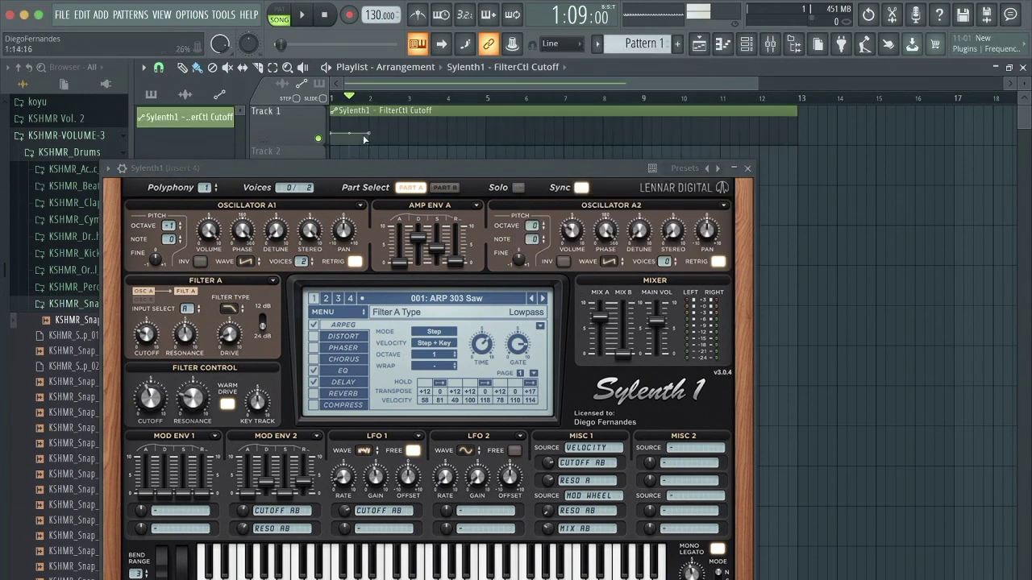
Shape the FilterCtl Cutoff automation into a rise ending at about bar 8, play it back, and adjust its curve tension
drag(369, 133, 612, 117)
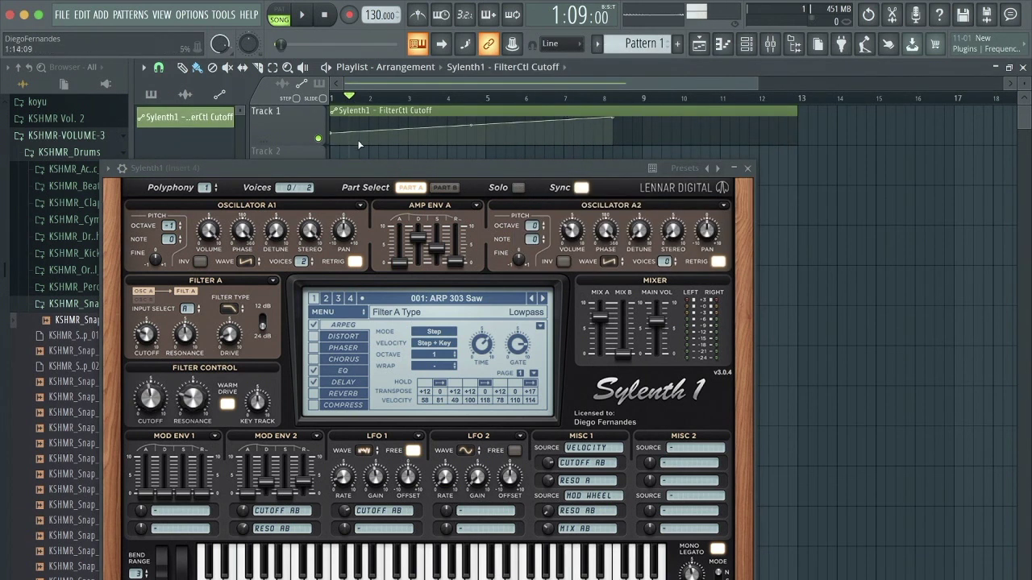
key(space)
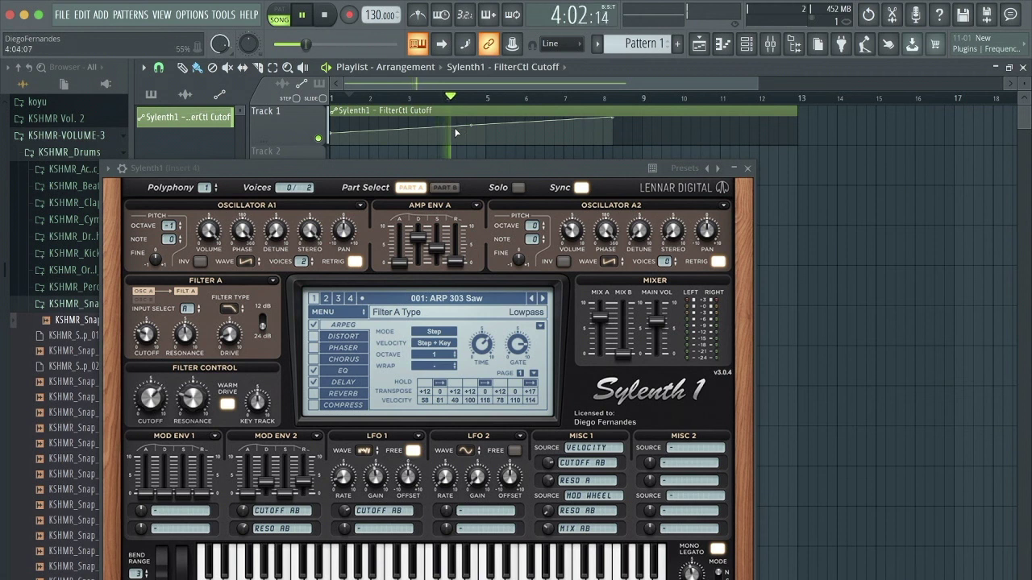
key(space)
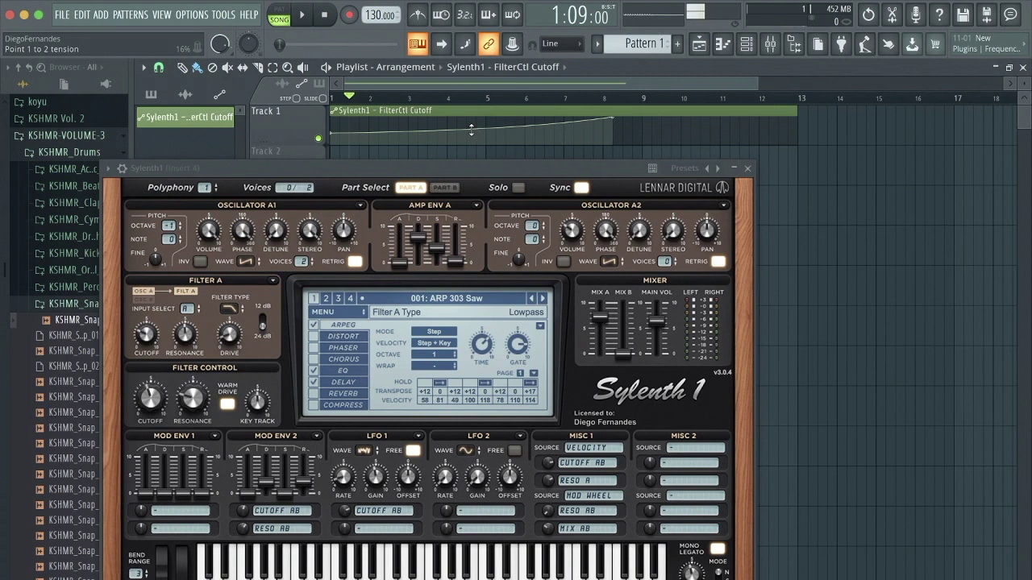
mouse_move(472, 131)
mouse_down()
mouse_move(472, 157)
mouse_move(472, 124)
mouse_up()
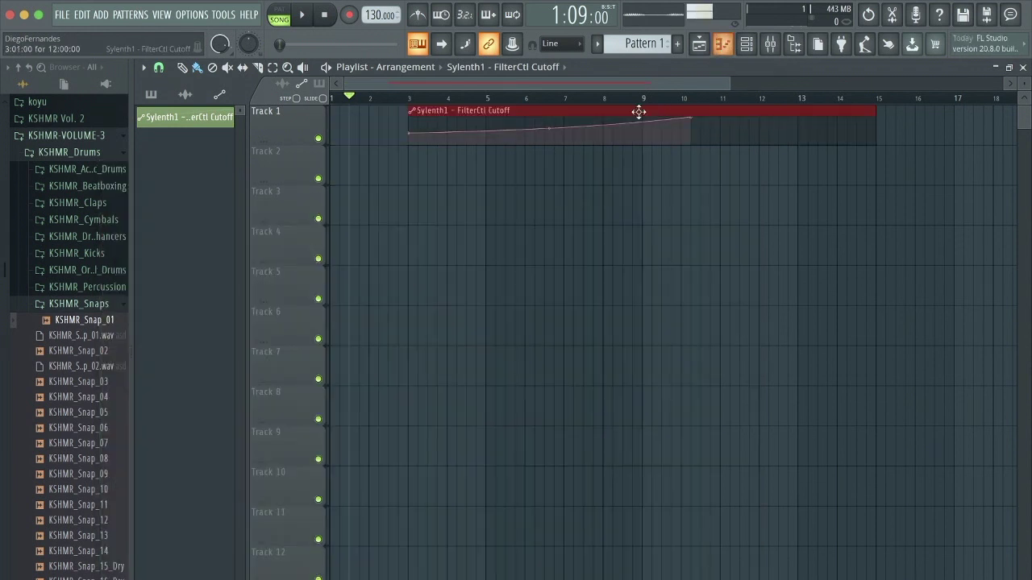
Copy the automation state of the Sylenth1 - FilterCtl Cutoff clip and close its channel settings
double_click(530, 110)
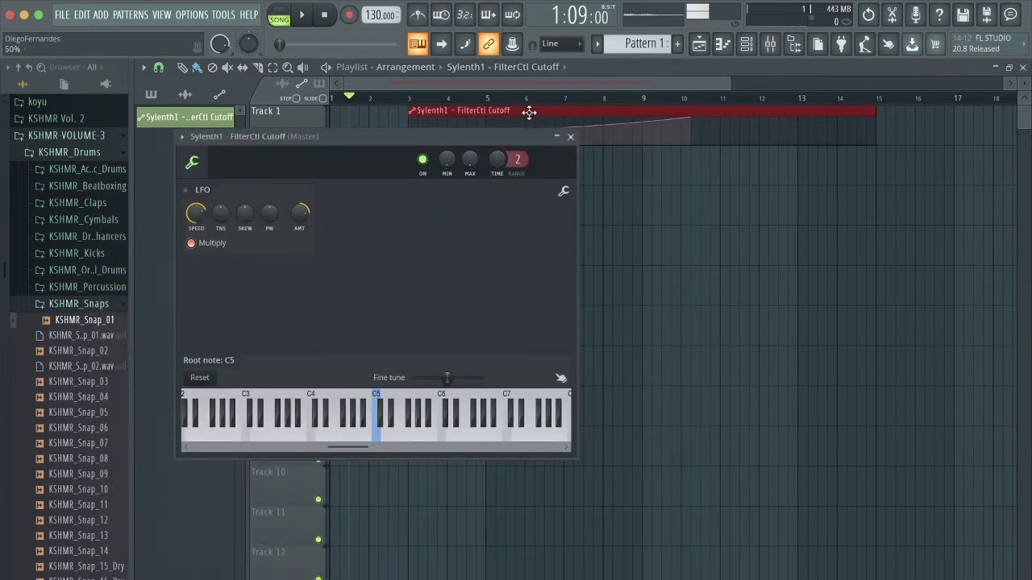
click(564, 191)
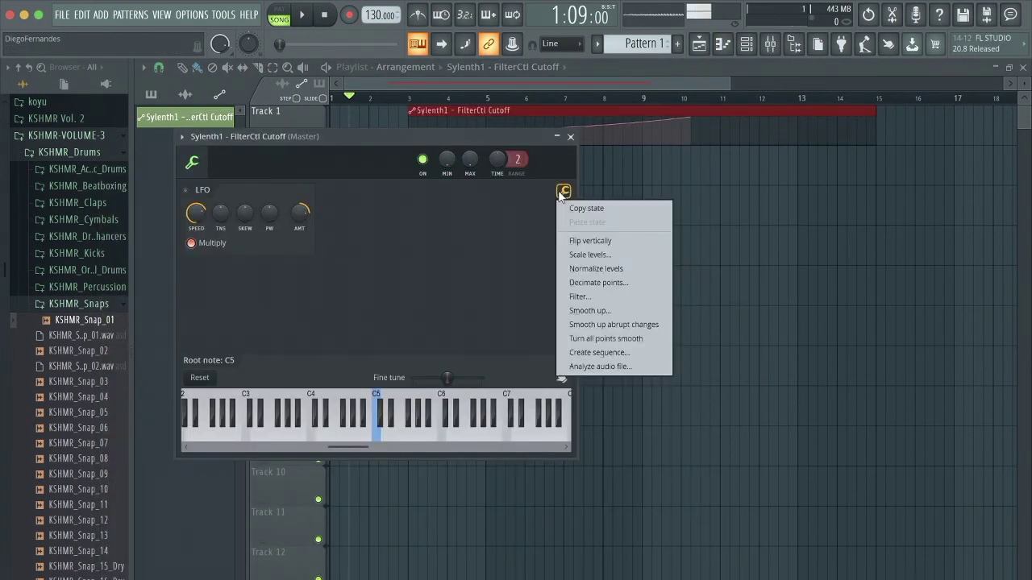
click(588, 210)
click(570, 136)
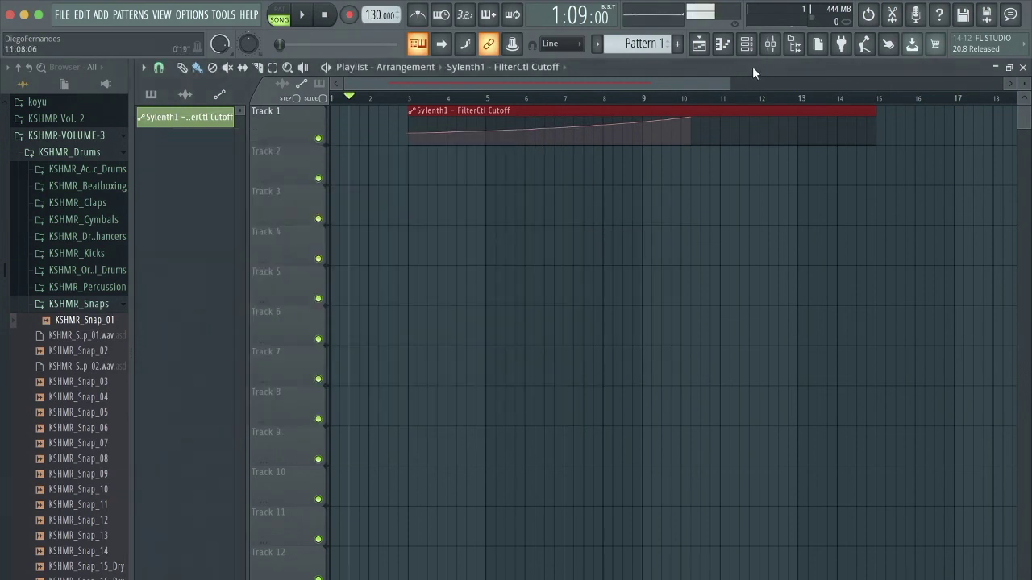
Create an automation clip for the volume fader of mixer track Insert 4
click(750, 44)
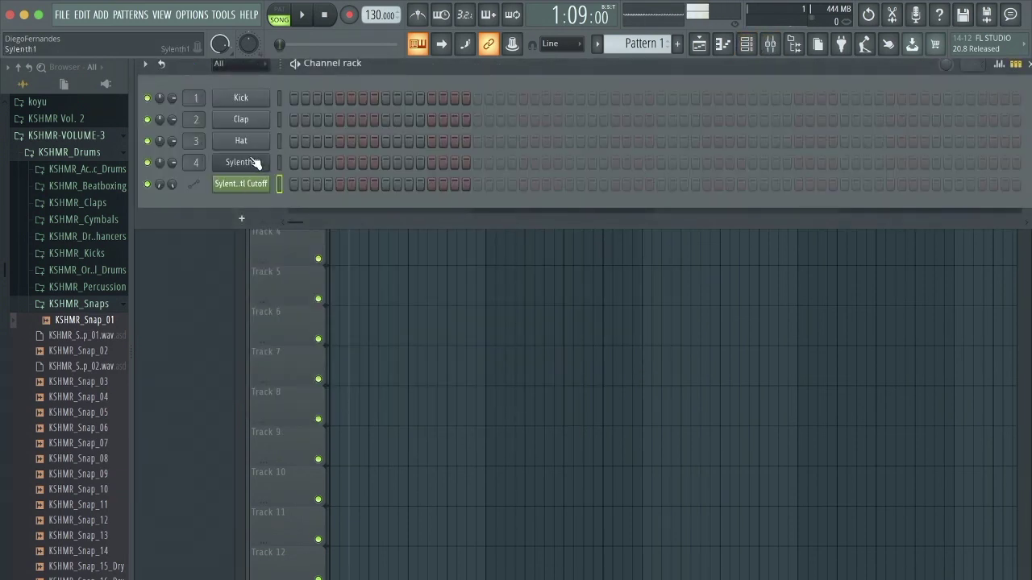
right_click(244, 144)
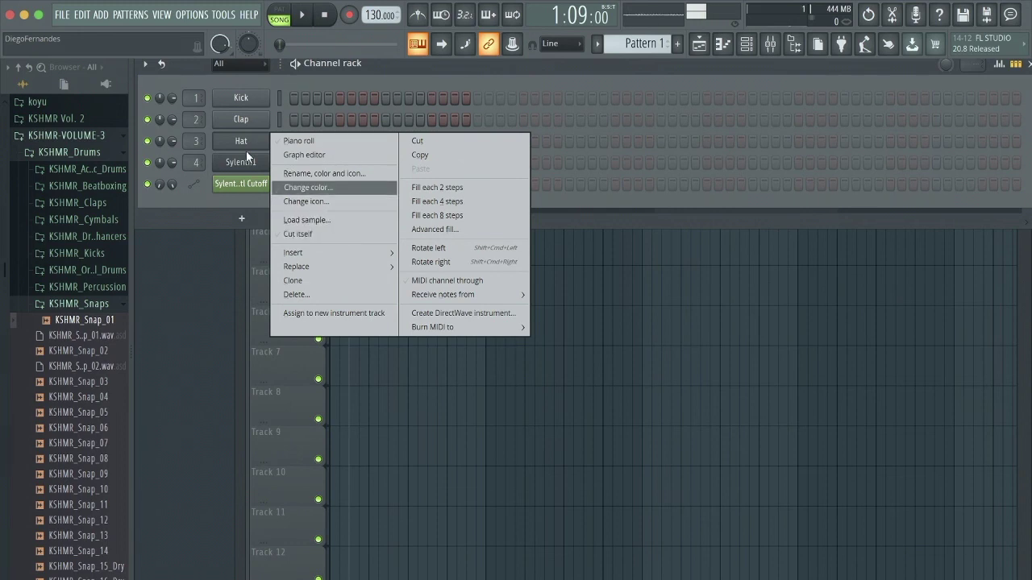
click(239, 145)
click(770, 44)
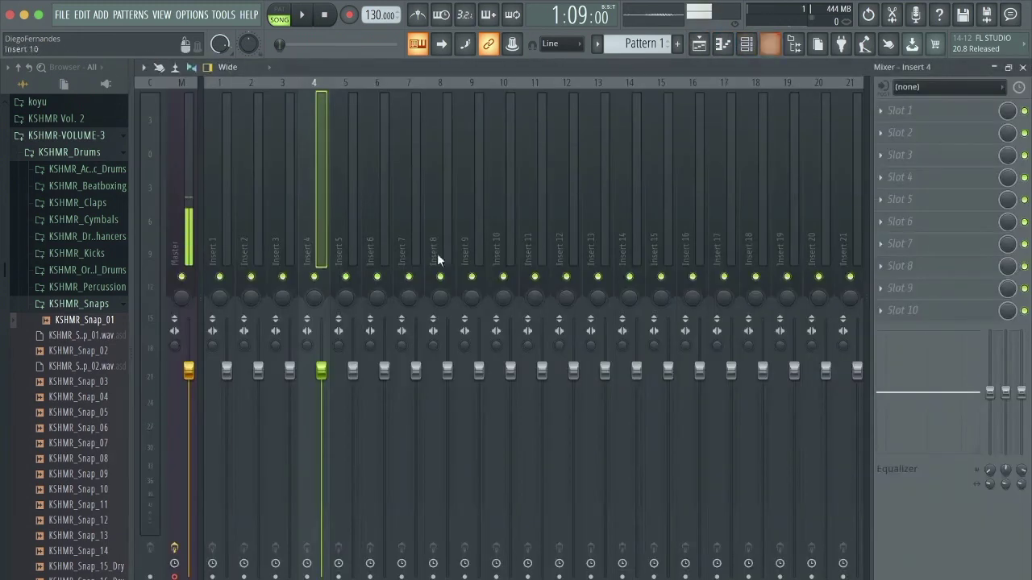
right_click(322, 371)
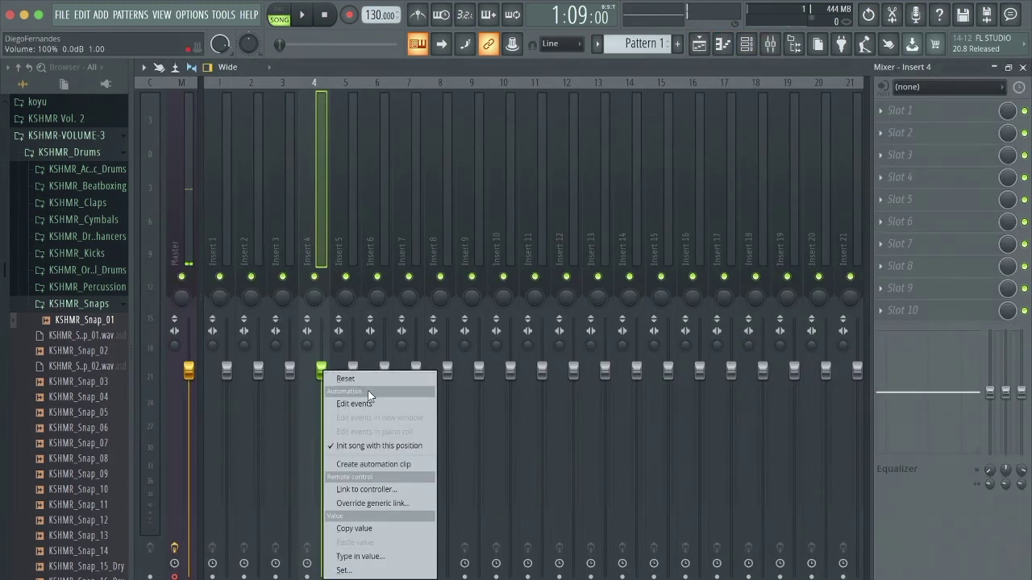
click(388, 465)
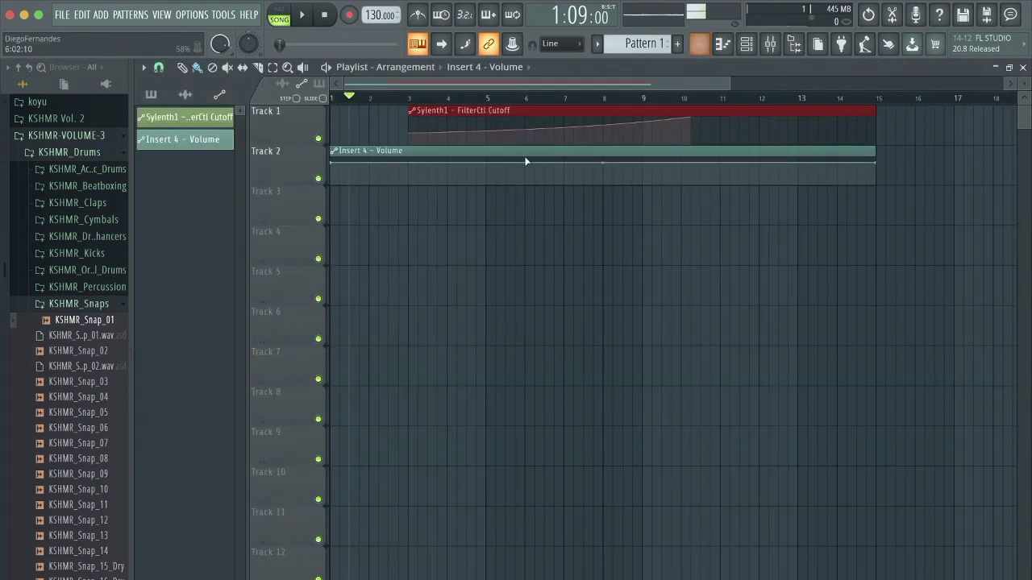
Move the Insert 4 - Volume clip to start at bar 3 and paste the copied automation state into it
drag(449, 161, 516, 152)
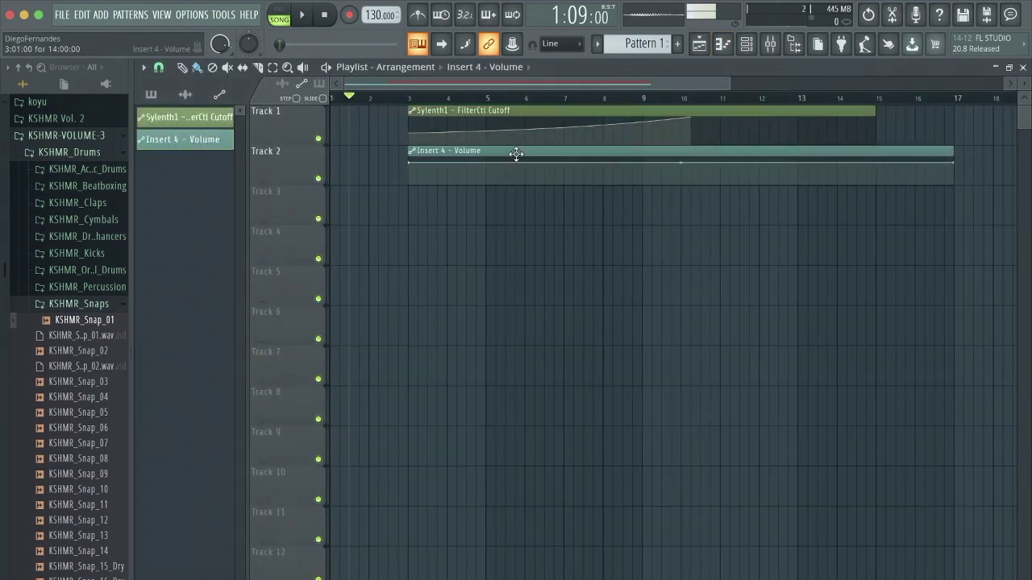
double_click(834, 154)
click(581, 210)
click(606, 241)
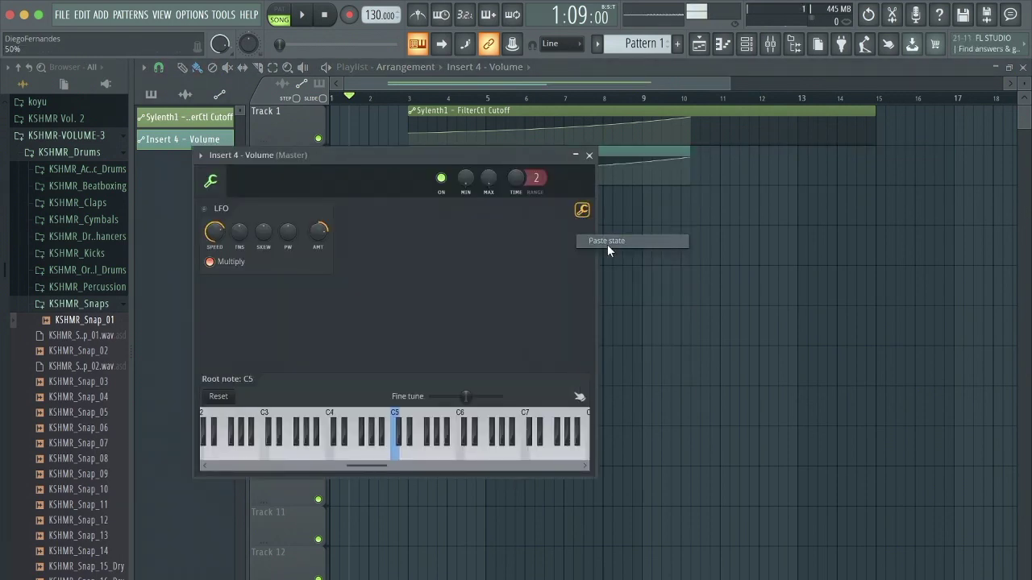
click(588, 155)
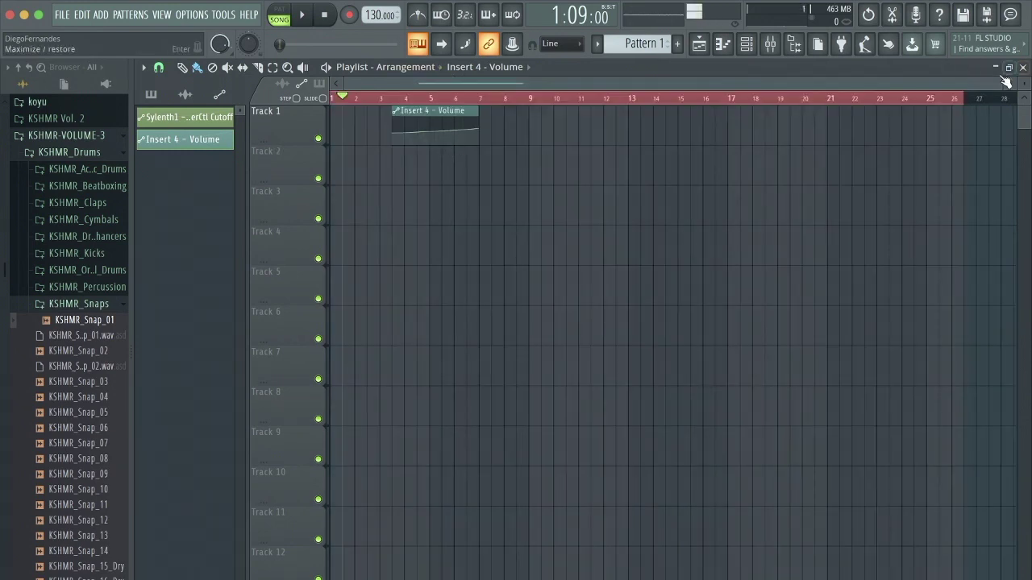
Try the Multiply and Offset controls of level scaling on the Insert 4 - Volume clip and dismiss the dialog without accepting
drag(999, 82, 683, 84)
click(489, 113)
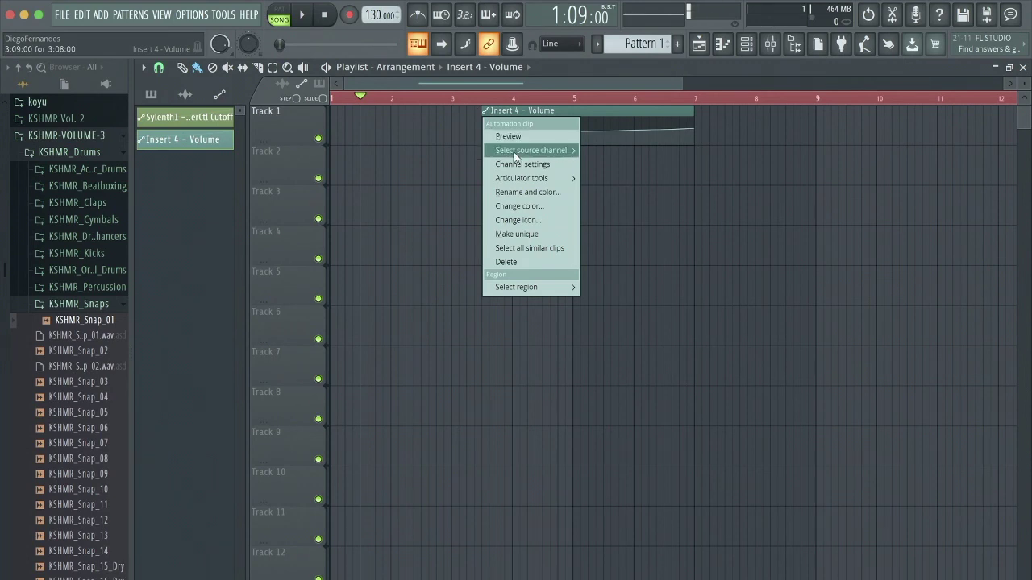
mouse_move(532, 173)
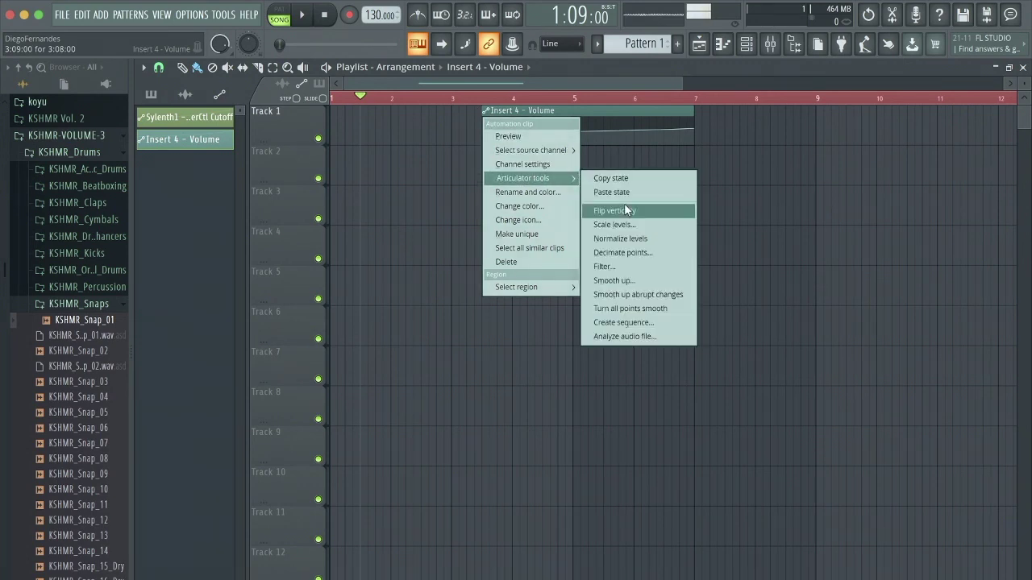
click(625, 223)
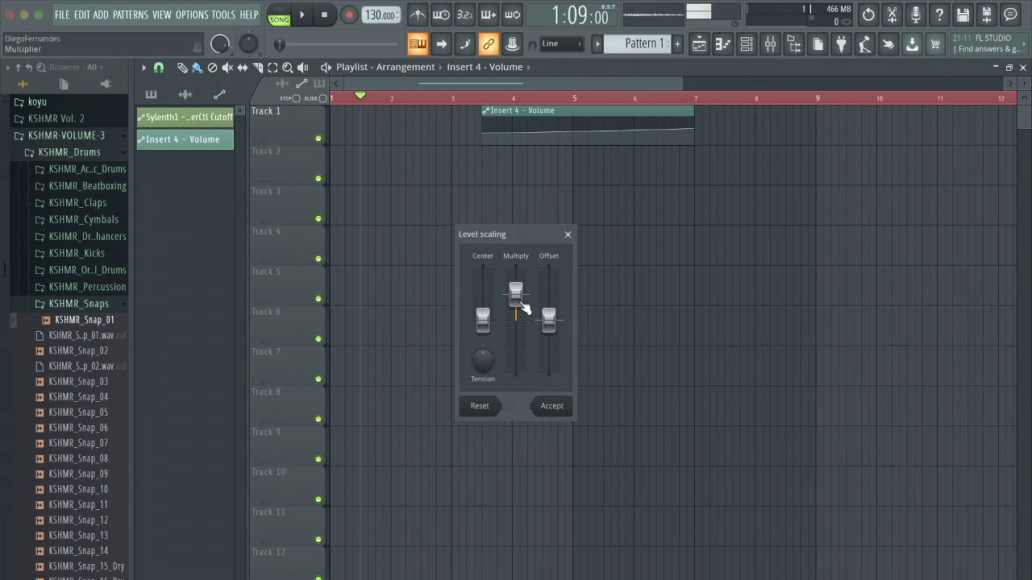
mouse_move(525, 307)
mouse_down()
mouse_move(524, 324)
mouse_move(524, 297)
mouse_move(524, 308)
mouse_up()
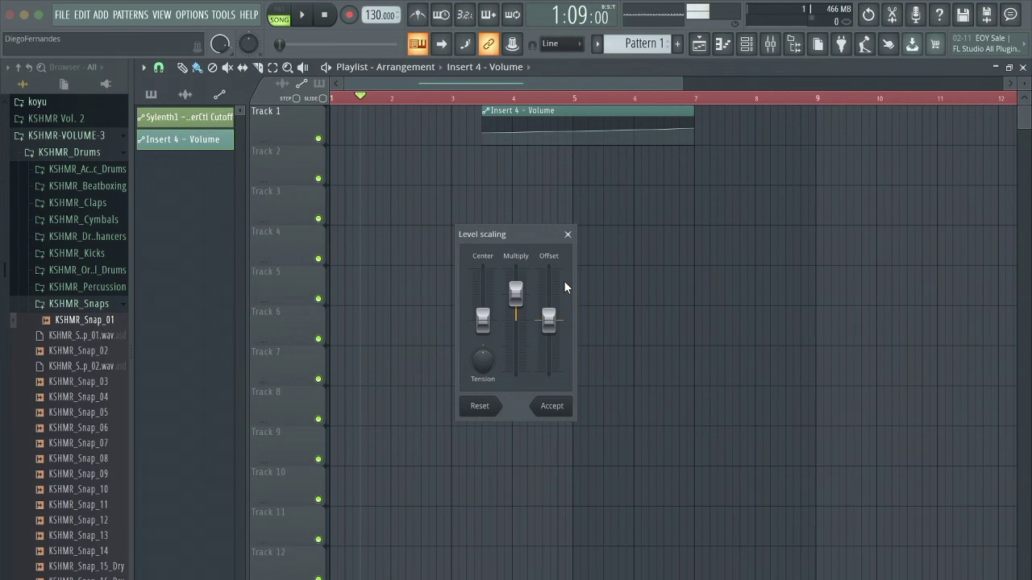
mouse_move(548, 320)
mouse_down()
mouse_move(548, 305)
mouse_move(548, 339)
mouse_move(548, 320)
mouse_up()
click(569, 234)
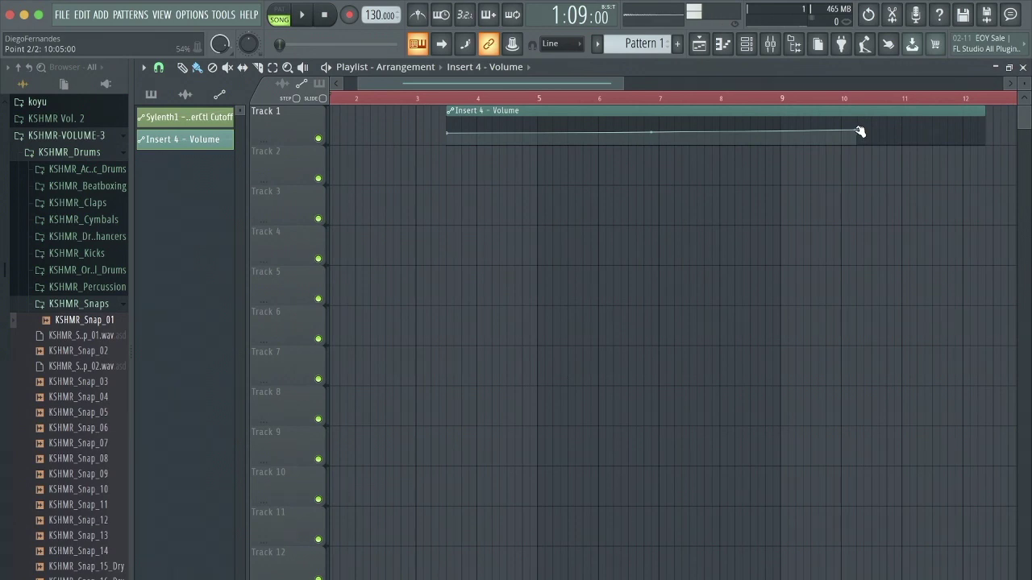
Move the Insert 4 - Volume clip's end point to bar 9 at 46% and open the Smooth up tool for the clip
drag(859, 131, 794, 134)
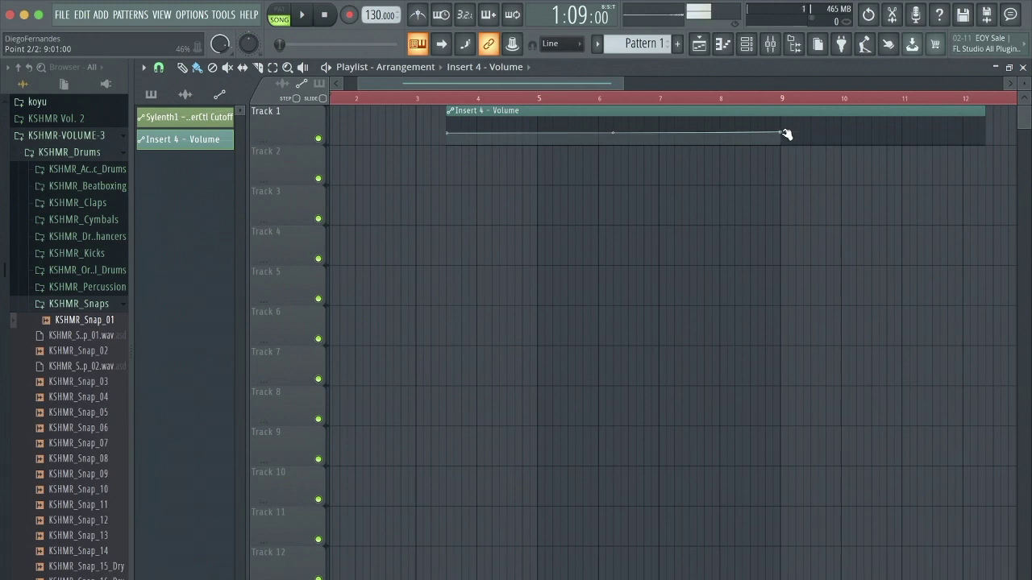
drag(786, 134, 786, 134)
click(452, 111)
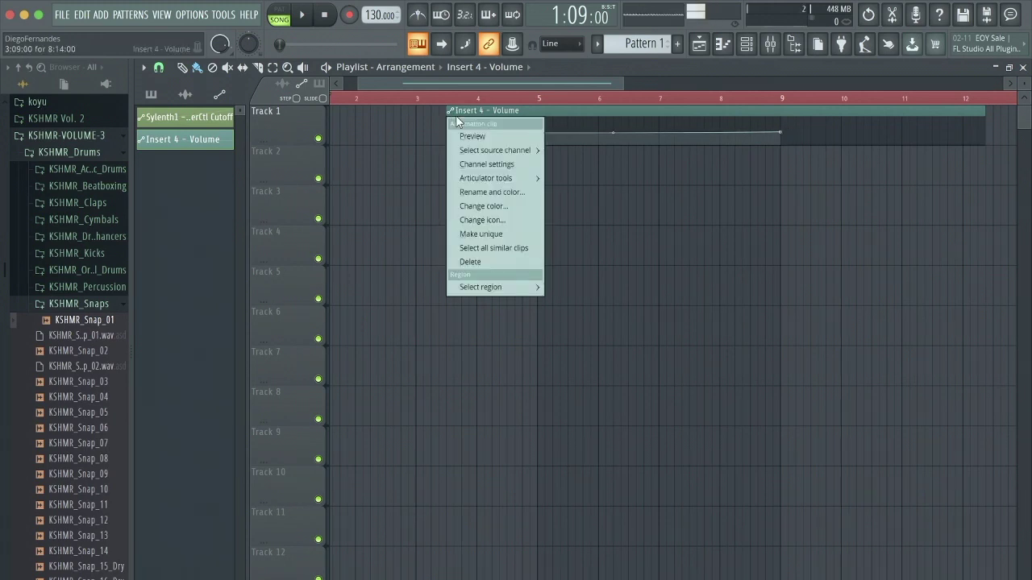
mouse_move(536, 181)
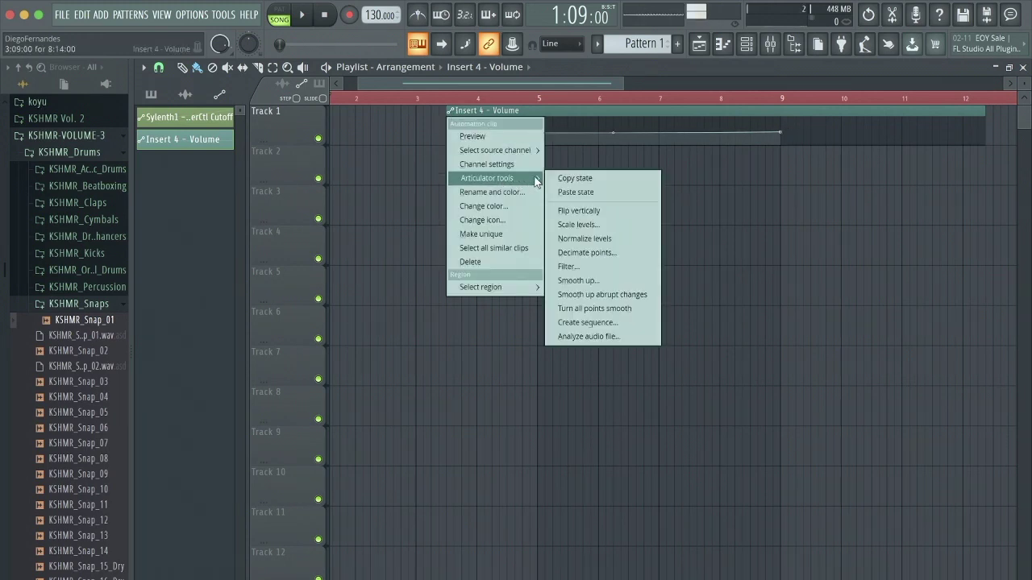
click(603, 282)
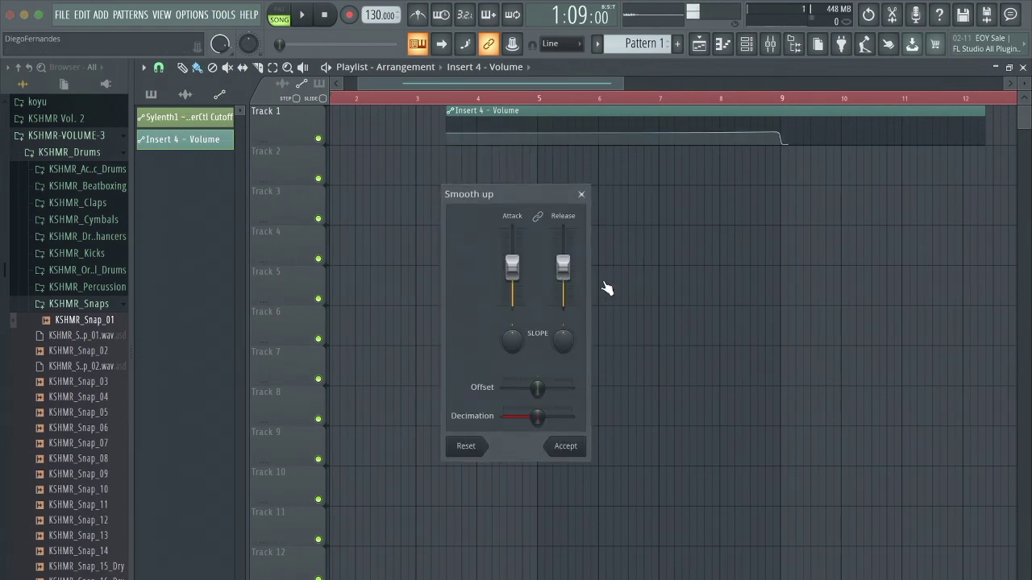